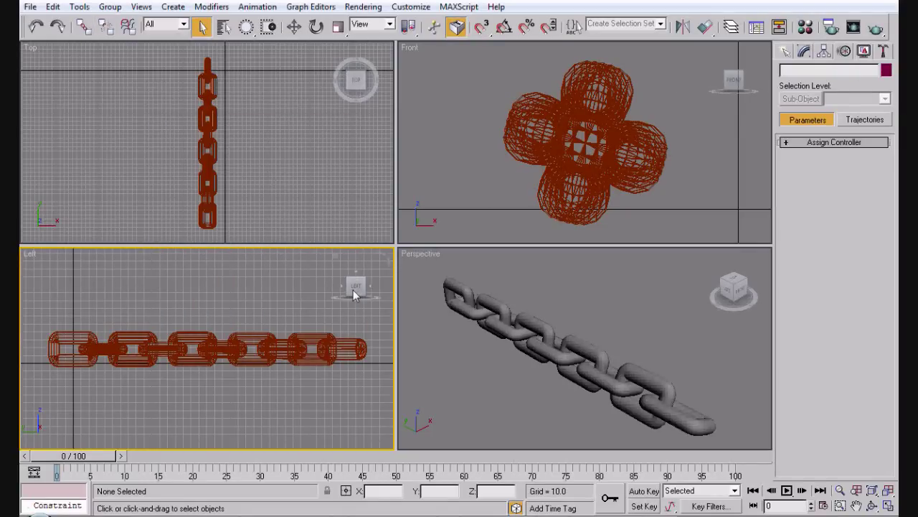
Delete every chain link except the first one, selecting them together in the Left view.
{"action": "left_click_drag", "start_coordinate": [120, 326], "coordinate": [119, 326]}
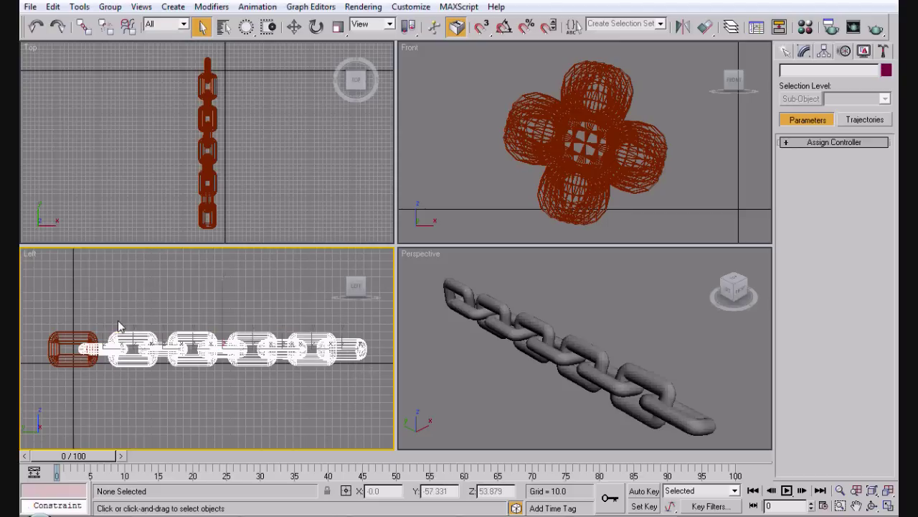
{"action": "key", "text": "Delete"}
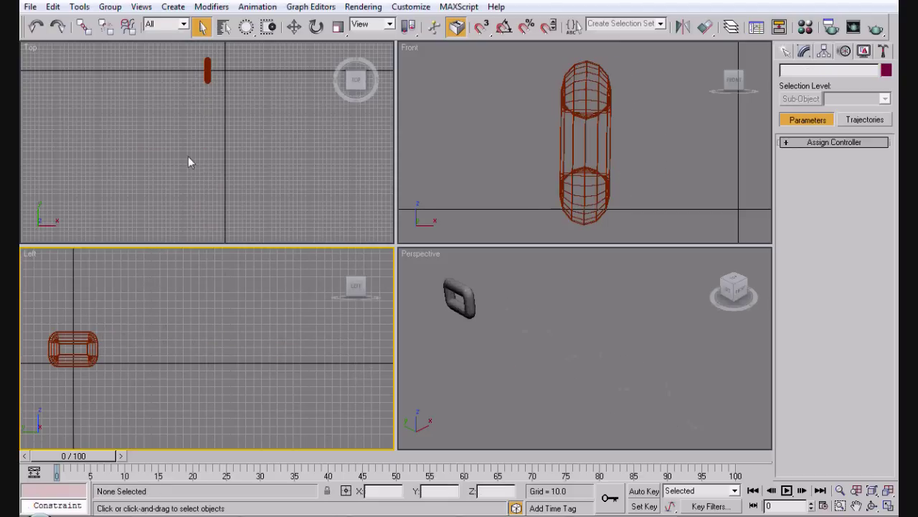
Move only the remaining link's pivot along its length to the inside end of the link, at Y about -25.7.
{"action": "mouse_move", "coordinate": [252, 33]}
{"action": "left_mouse_down"}
{"action": "mouse_move", "coordinate": [252, 49]}
{"action": "mouse_move", "coordinate": [246, 27]}
{"action": "left_mouse_up"}
{"action": "left_click", "coordinate": [804, 73]}
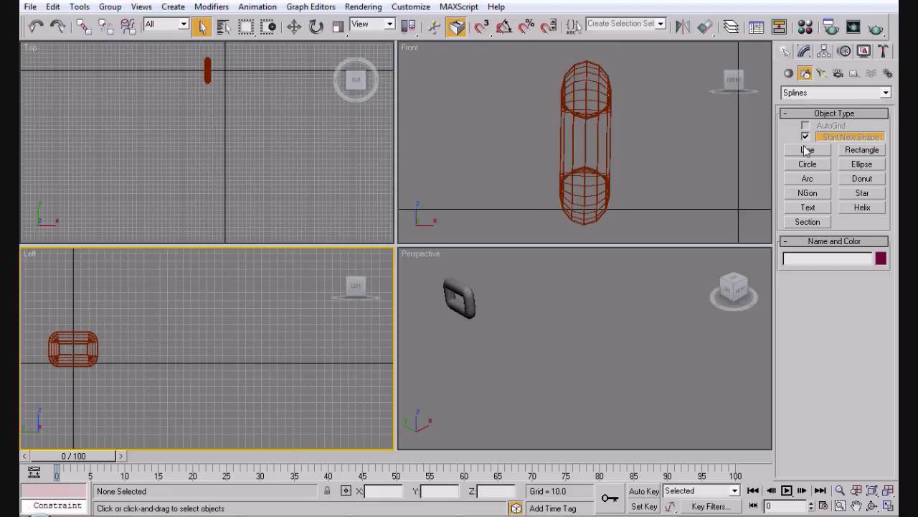
{"action": "left_click", "coordinate": [804, 51]}
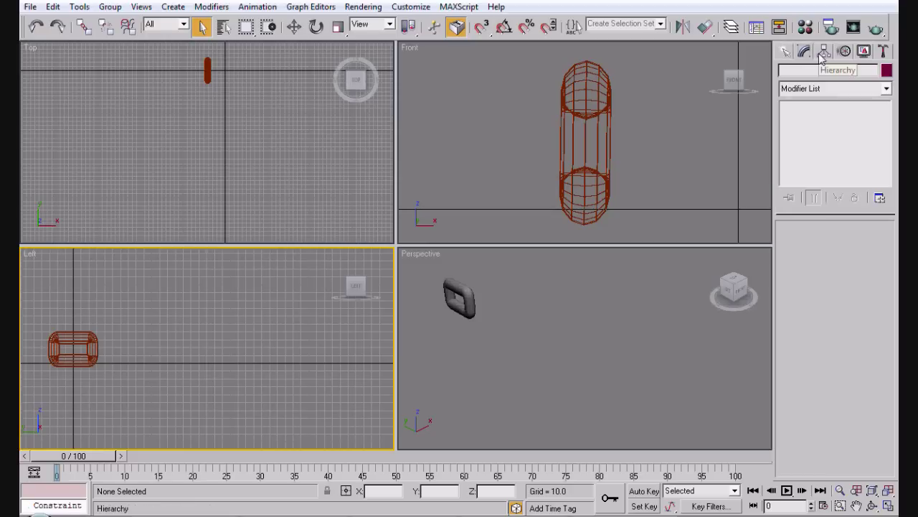
{"action": "left_click", "coordinate": [824, 50]}
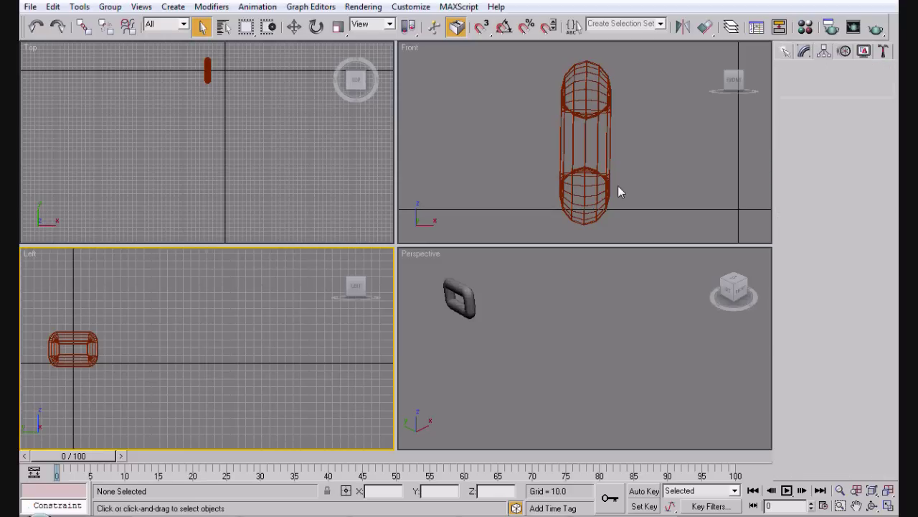
{"action": "left_click", "coordinate": [94, 352]}
{"action": "left_click", "coordinate": [830, 140]}
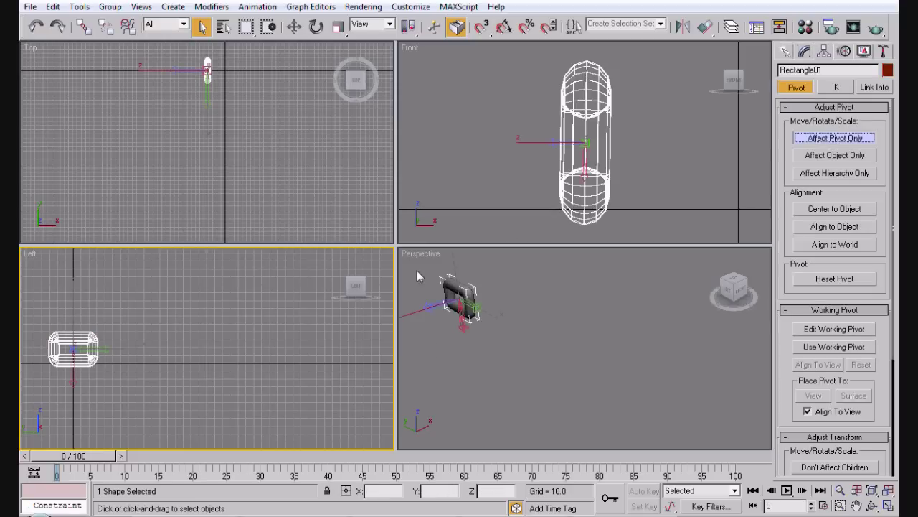
{"action": "left_click", "coordinate": [114, 349]}
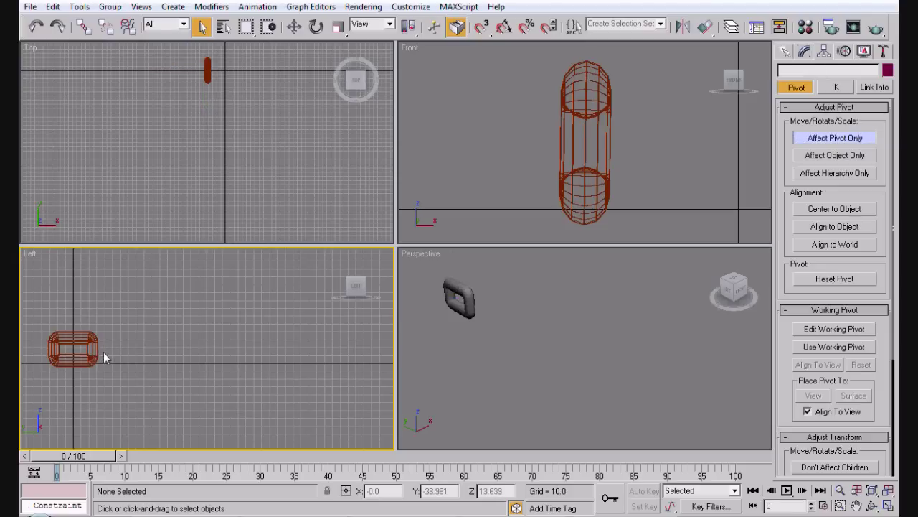
{"action": "left_click", "coordinate": [103, 352]}
{"action": "left_click", "coordinate": [294, 32]}
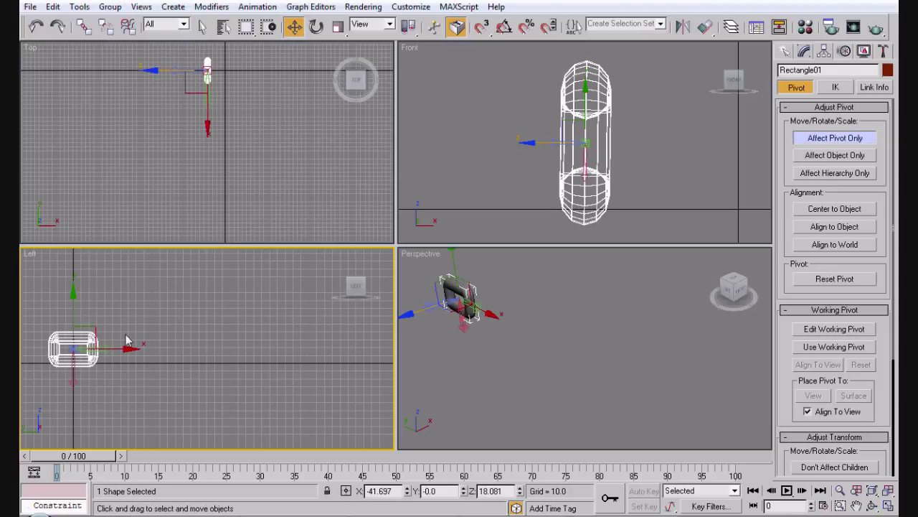
{"action": "left_click_drag", "start_coordinate": [122, 356], "coordinate": [142, 355]}
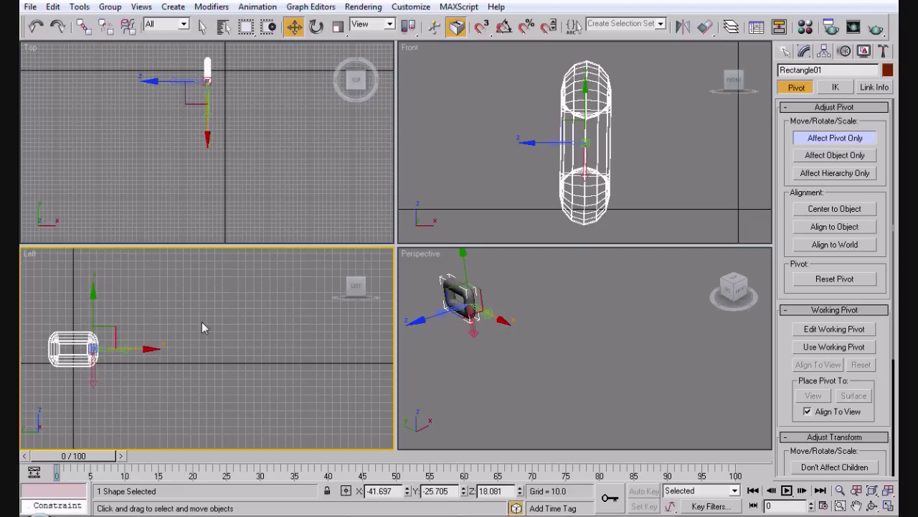
{"action": "left_click", "coordinate": [800, 92]}
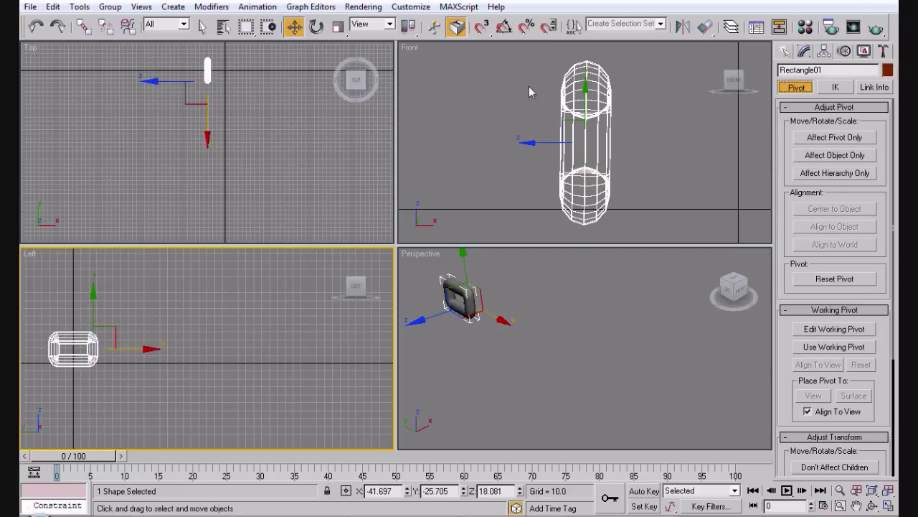
Array the link into 10 instances with an incremental Y move of -36 units and an incremental Y rotation of 90 degrees.
{"action": "left_click", "coordinate": [79, 7]}
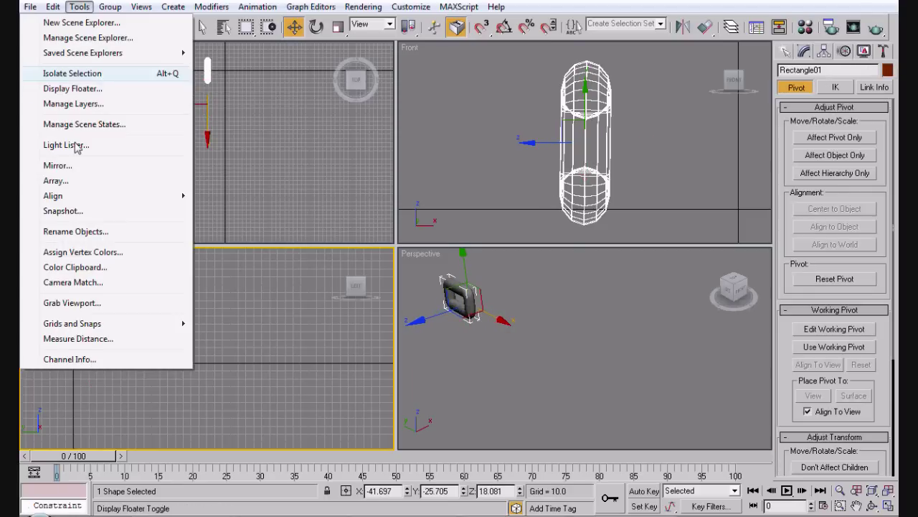
{"action": "left_click", "coordinate": [64, 180]}
{"action": "left_click", "coordinate": [524, 174]}
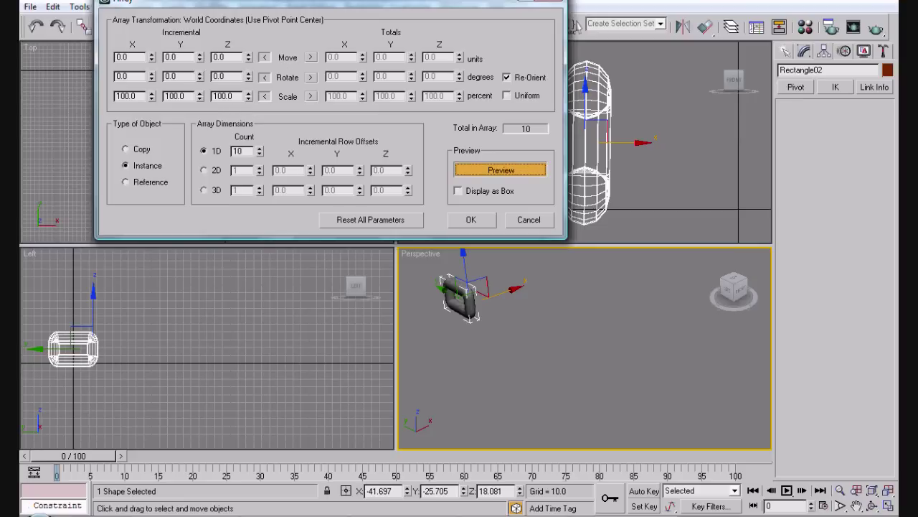
{"action": "left_click_drag", "start_coordinate": [200, 60], "coordinate": [202, 20]}
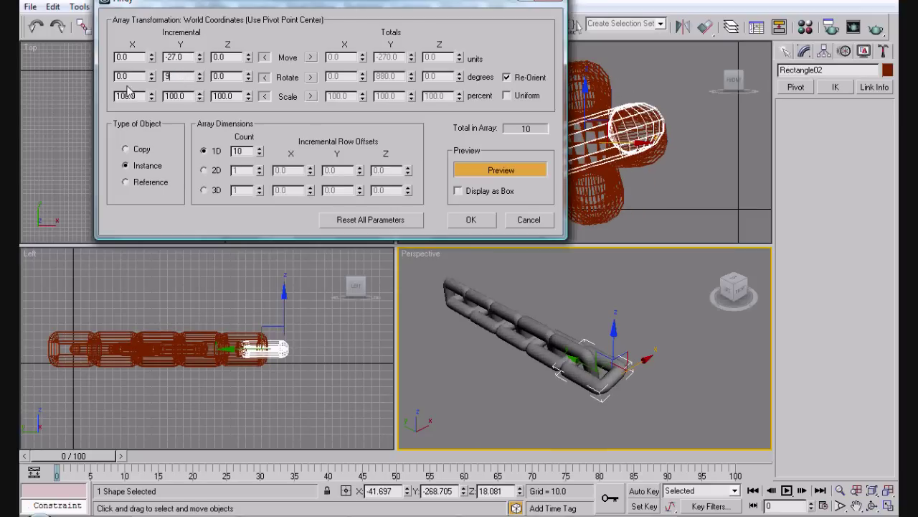
{"action": "type", "text": "0"}
{"action": "key", "text": "Return"}
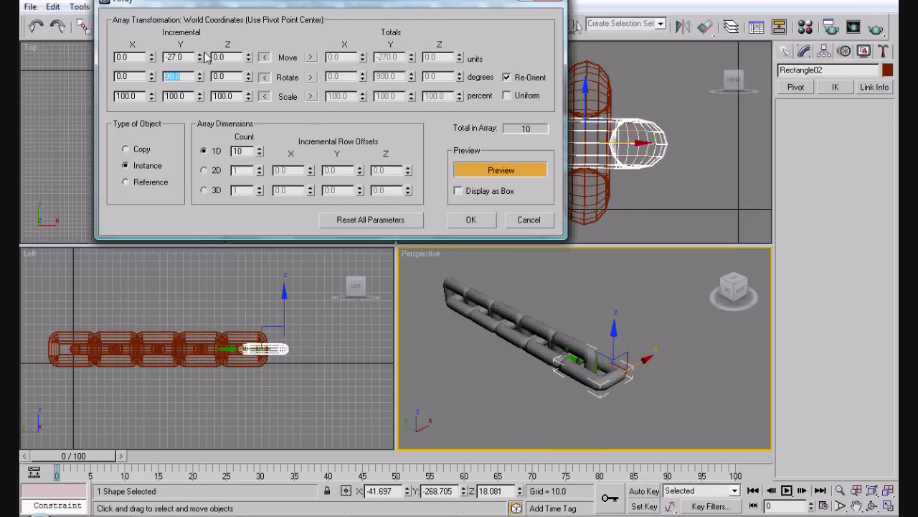
{"action": "left_click_drag", "start_coordinate": [203, 61], "coordinate": [203, 65]}
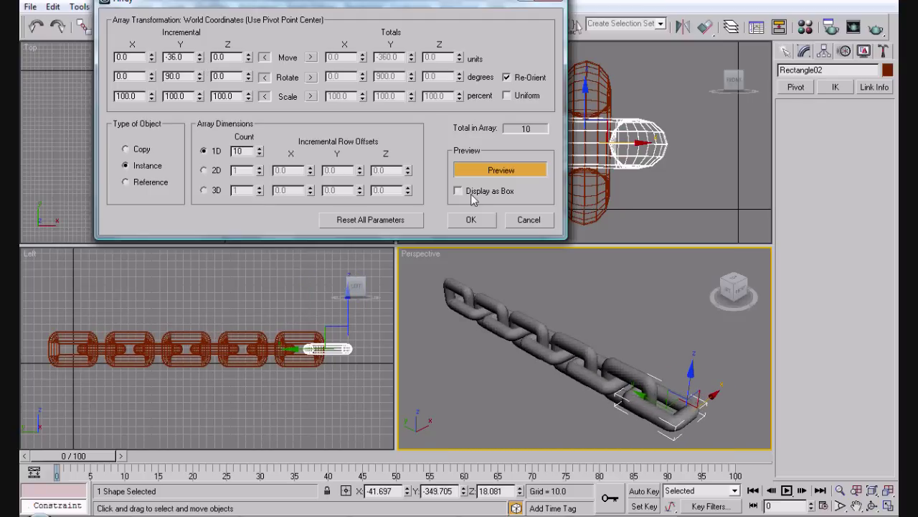
{"action": "left_click", "coordinate": [470, 220]}
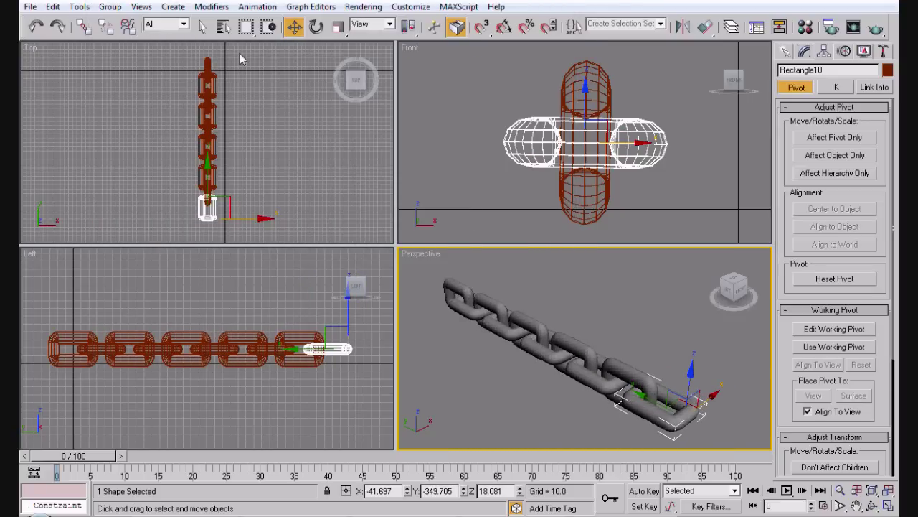
Link each chain link to the next one along the chain with Select and Link, starting from the first link.
{"action": "left_click", "coordinate": [82, 28]}
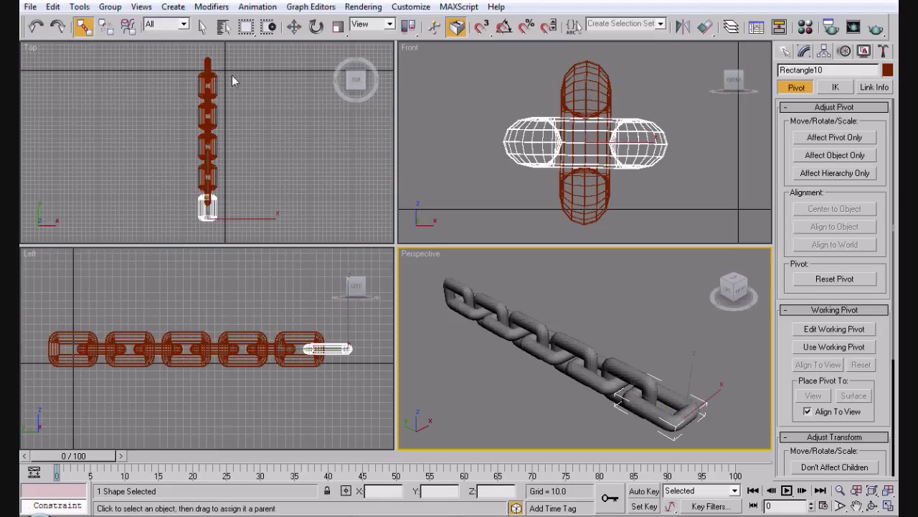
{"action": "left_click", "coordinate": [208, 69]}
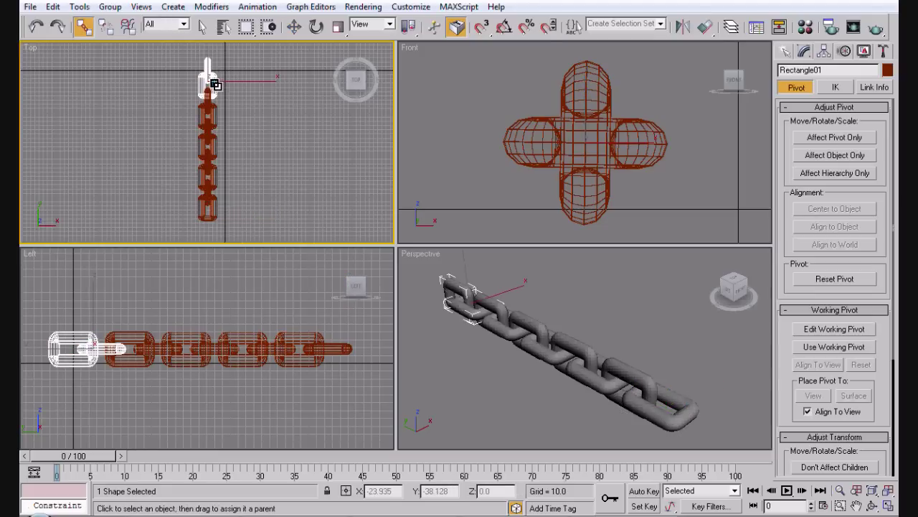
{"action": "left_click_drag", "start_coordinate": [216, 85], "coordinate": [207, 163]}
{"action": "left_click", "coordinate": [216, 115]}
{"action": "left_click", "coordinate": [213, 147]}
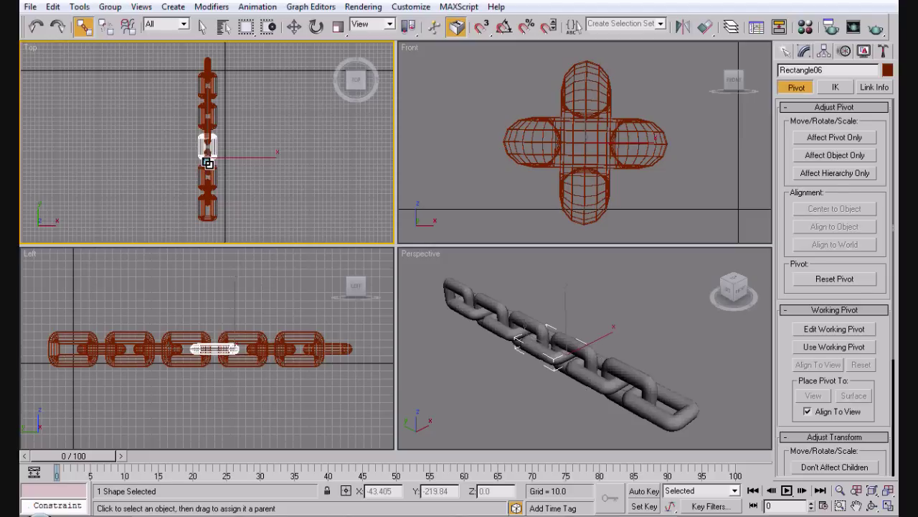
{"action": "left_click", "coordinate": [208, 165]}
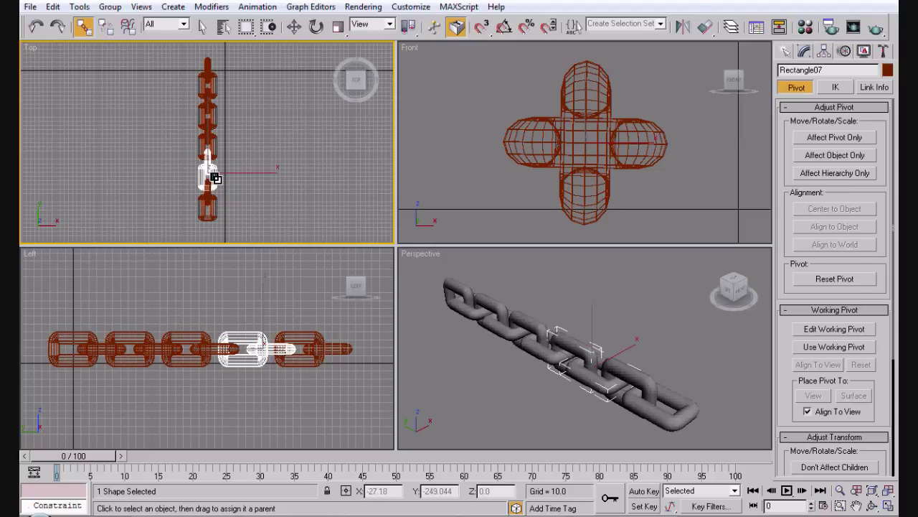
{"action": "left_click", "coordinate": [214, 180]}
{"action": "left_click_drag", "start_coordinate": [209, 192], "coordinate": [215, 210]}
{"action": "left_click", "coordinate": [211, 208]}
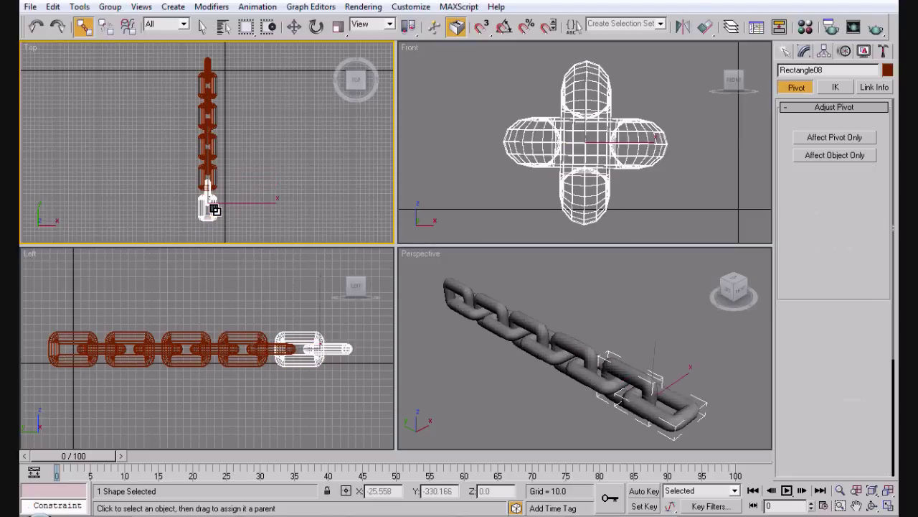
Draw a straight five-vertex line beside the chain in the Top view, running along the chain's full length.
{"action": "left_click", "coordinate": [785, 51]}
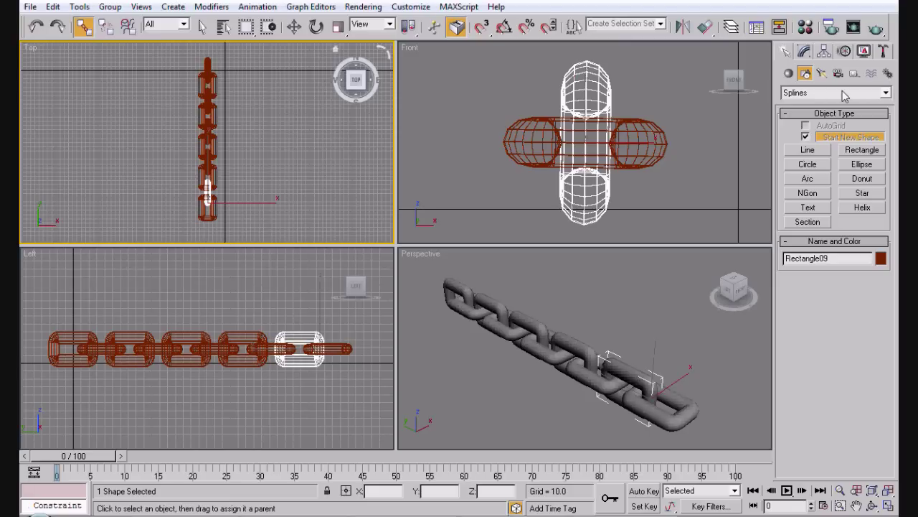
{"action": "left_click", "coordinate": [803, 151]}
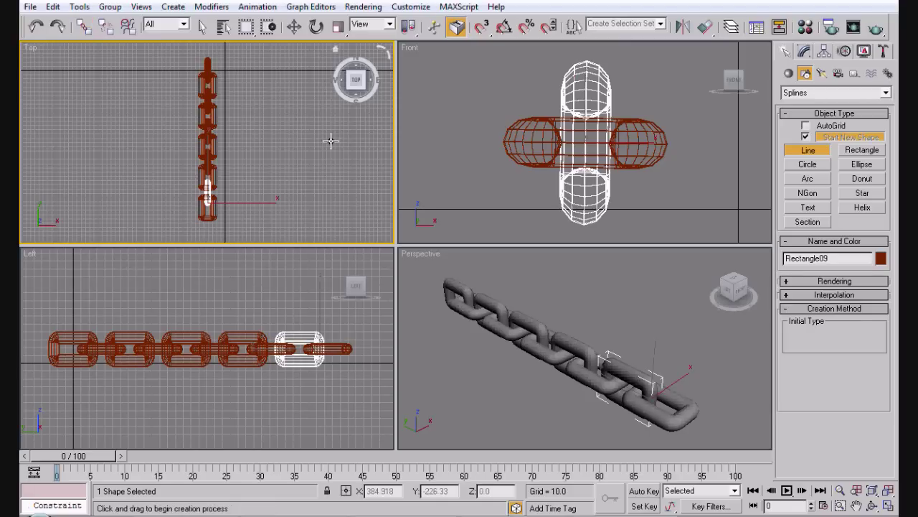
{"action": "left_click", "coordinate": [225, 66]}
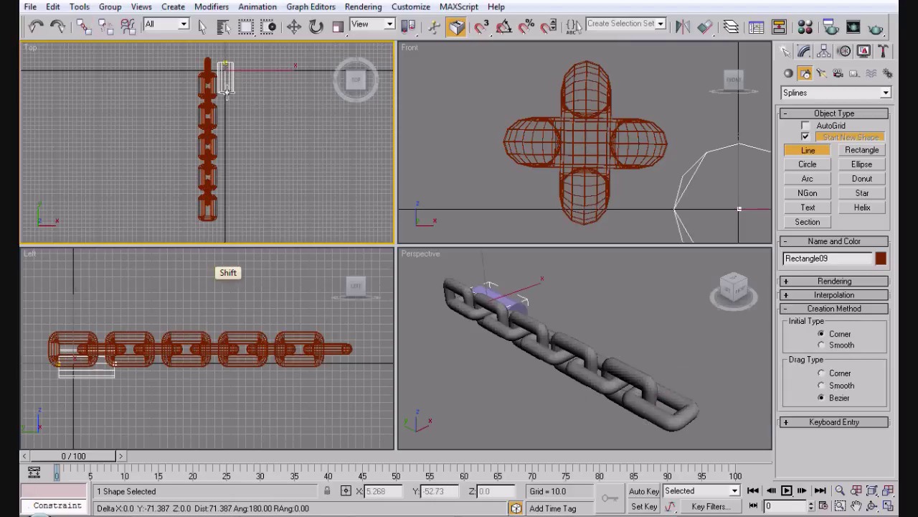
{"action": "left_click", "coordinate": [226, 92], "text": "shift"}
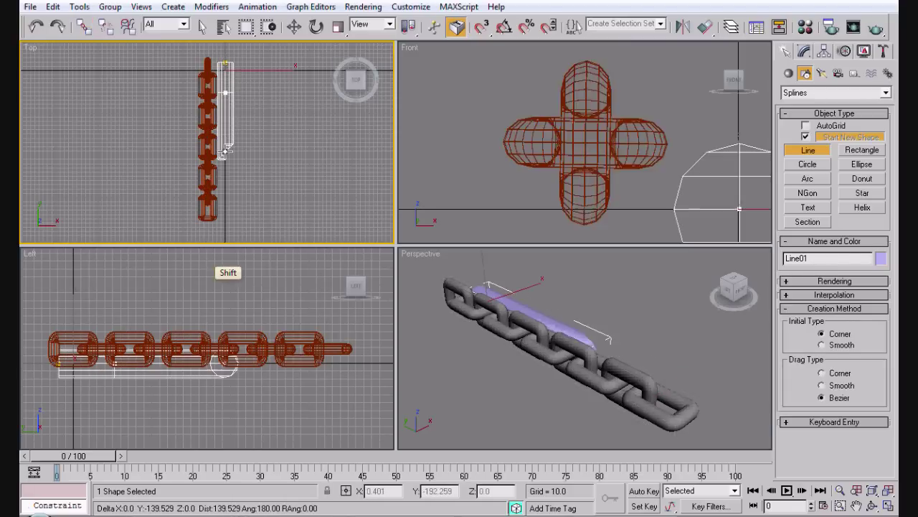
{"action": "left_click", "coordinate": [225, 151], "text": "shift"}
{"action": "left_click", "coordinate": [225, 175]}
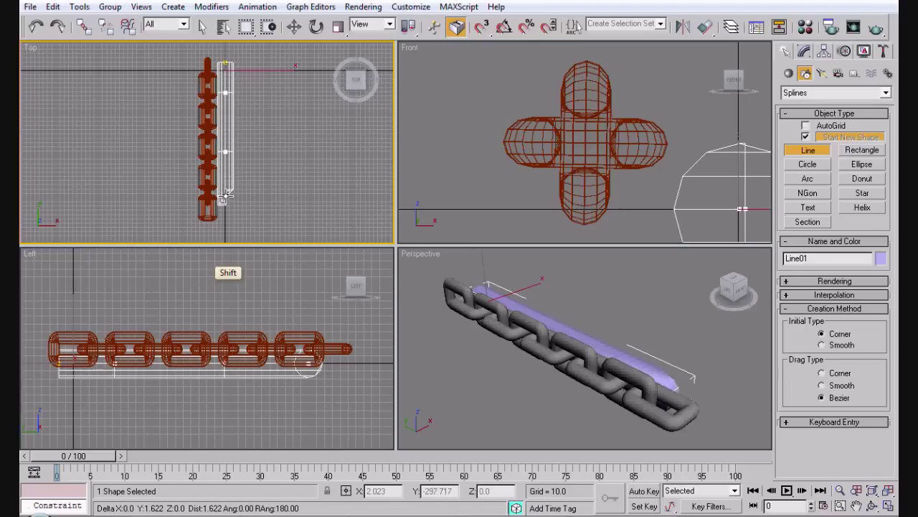
{"action": "left_click", "coordinate": [226, 226]}
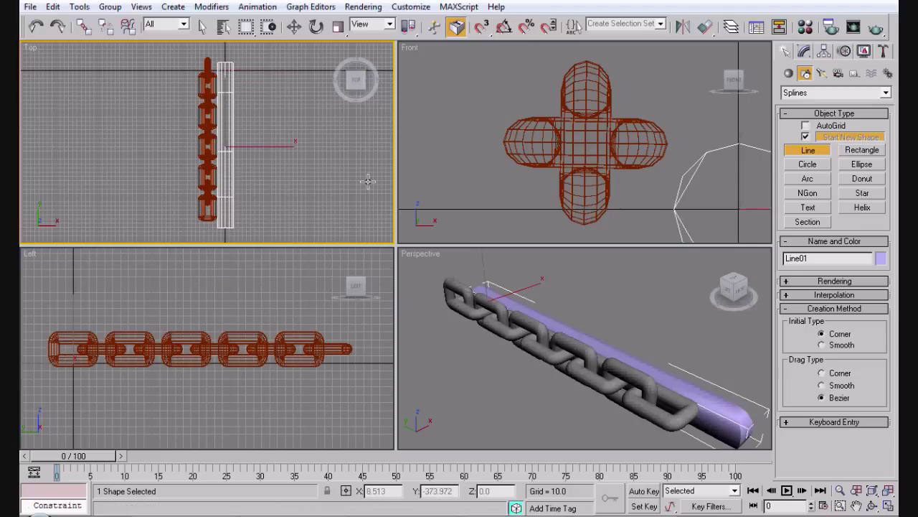
{"action": "right_click", "coordinate": [226, 226]}
Turn off Enable In Viewport in the new line's rendering settings.
{"action": "left_click", "coordinate": [804, 51]}
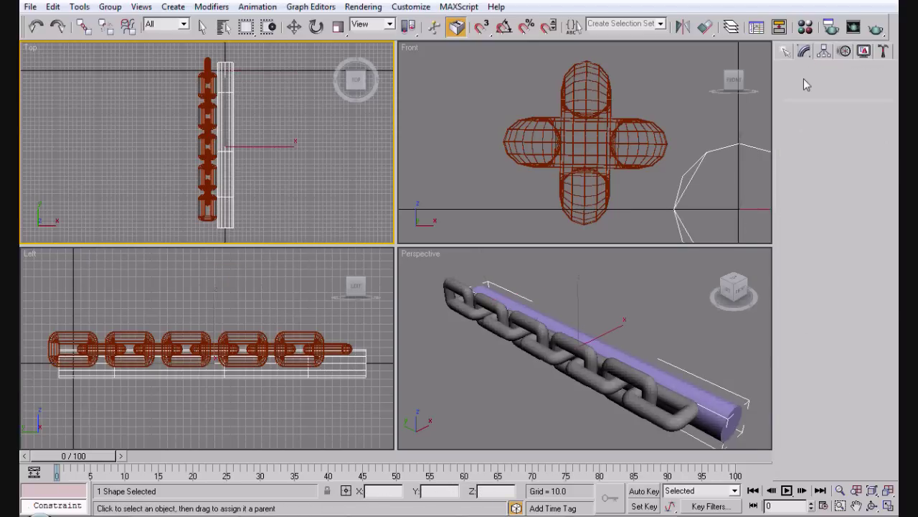
{"action": "left_click", "coordinate": [834, 230]}
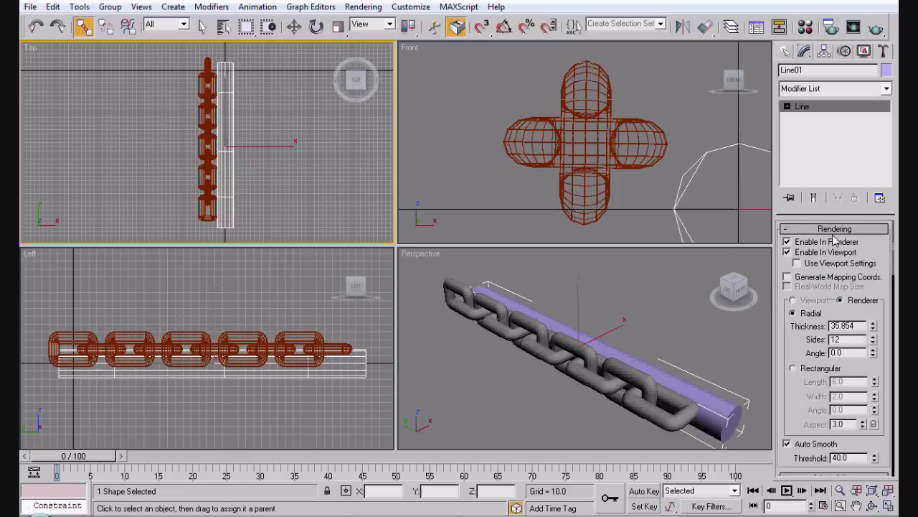
{"action": "left_click", "coordinate": [806, 252]}
{"action": "left_click", "coordinate": [824, 231]}
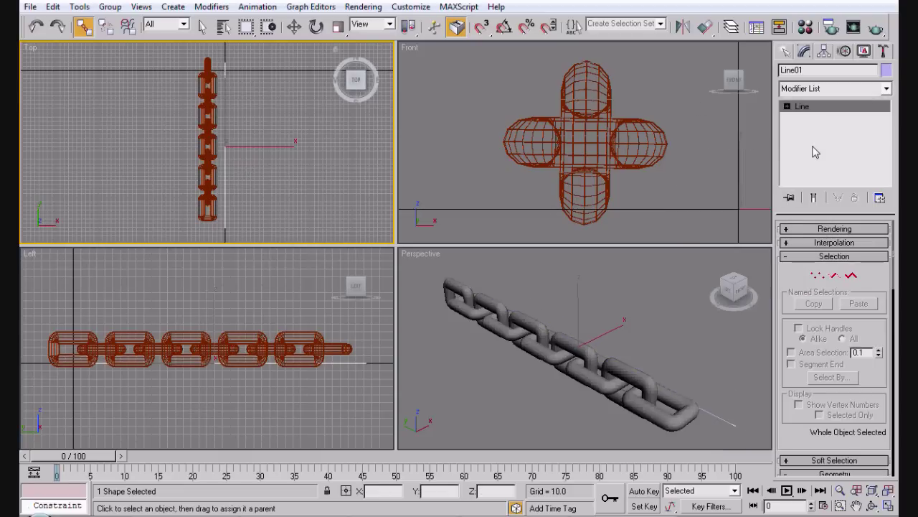
Move the line's middle vertex slightly along the line toward the first chain link to even out the vertex spacing.
{"action": "left_click", "coordinate": [817, 276]}
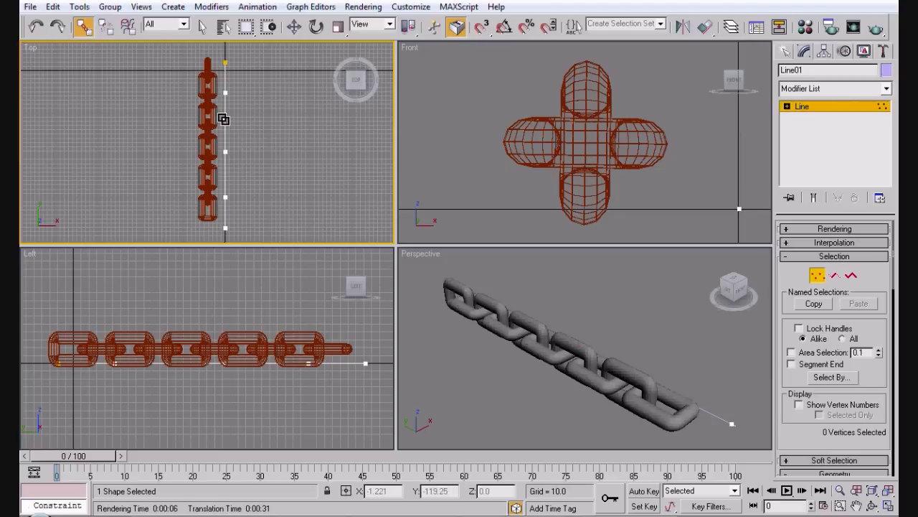
{"action": "key", "text": "w"}
{"action": "left_click", "coordinate": [226, 153]}
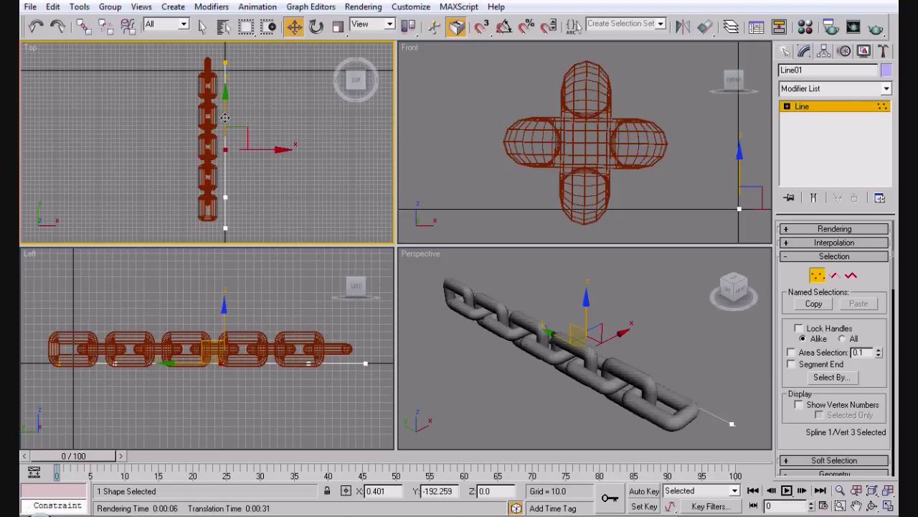
{"action": "left_click_drag", "start_coordinate": [229, 139], "coordinate": [229, 136]}
{"action": "left_click", "coordinate": [254, 178]}
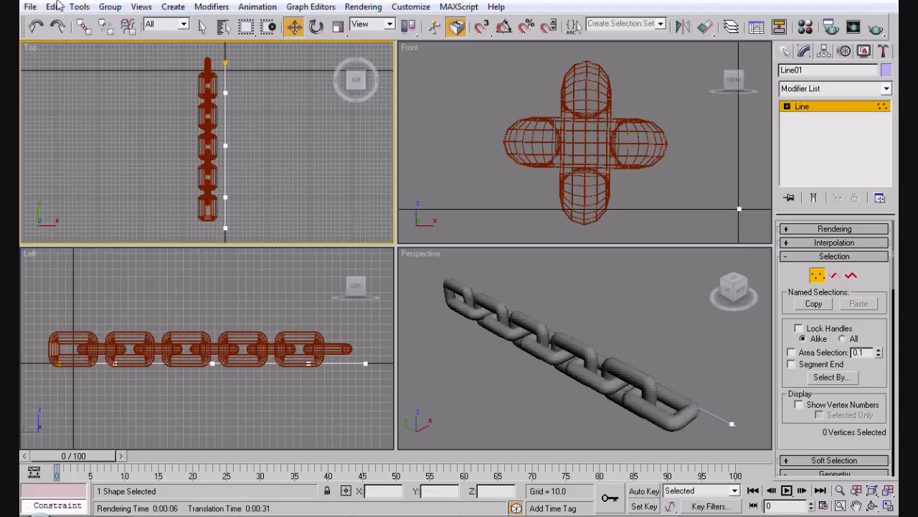
{"action": "left_click", "coordinate": [30, 7]}
{"action": "left_click", "coordinate": [62, 88]}
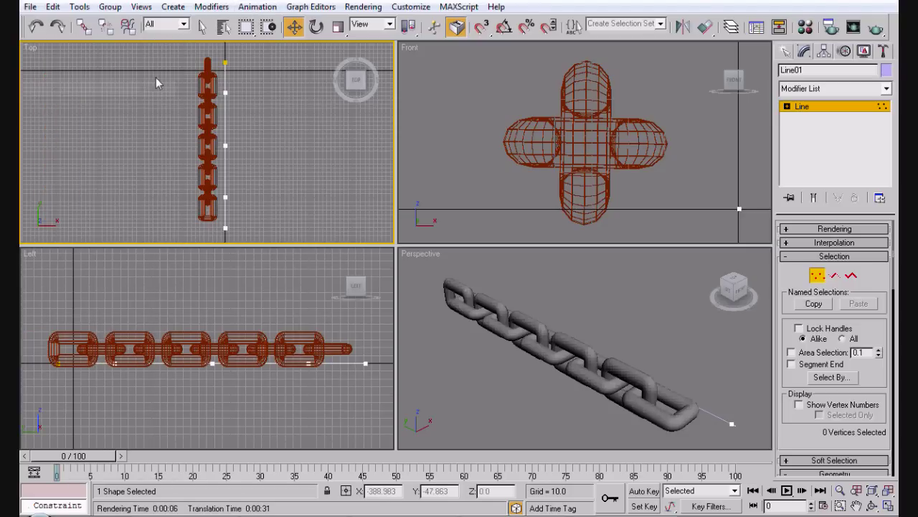
{"action": "left_click", "coordinate": [212, 7]}
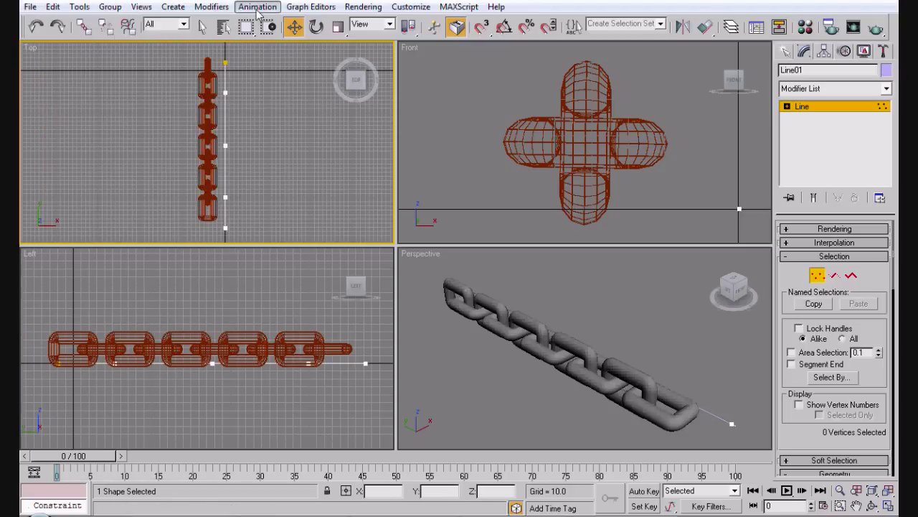
{"action": "left_click", "coordinate": [257, 6]}
{"action": "mouse_move", "coordinate": [233, 29]}
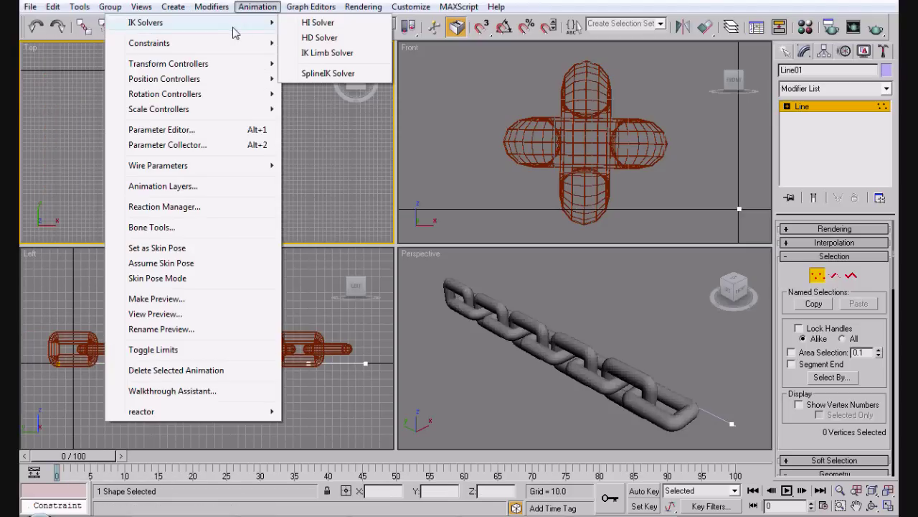
{"action": "left_click", "coordinate": [337, 72]}
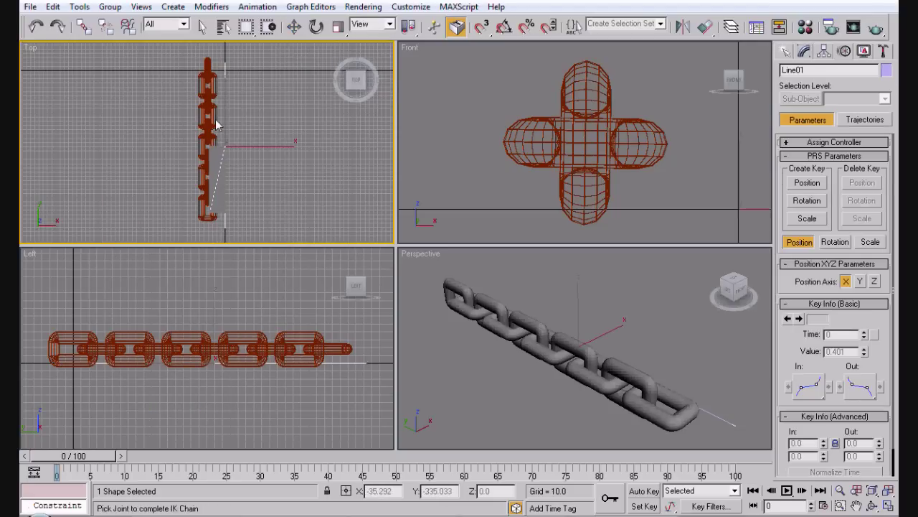
{"action": "right_click", "coordinate": [219, 147]}
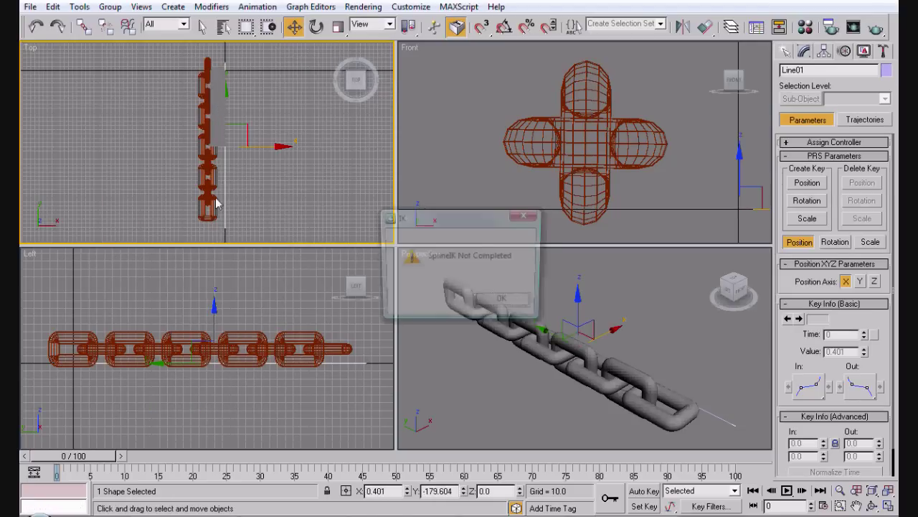
{"action": "left_click", "coordinate": [504, 301]}
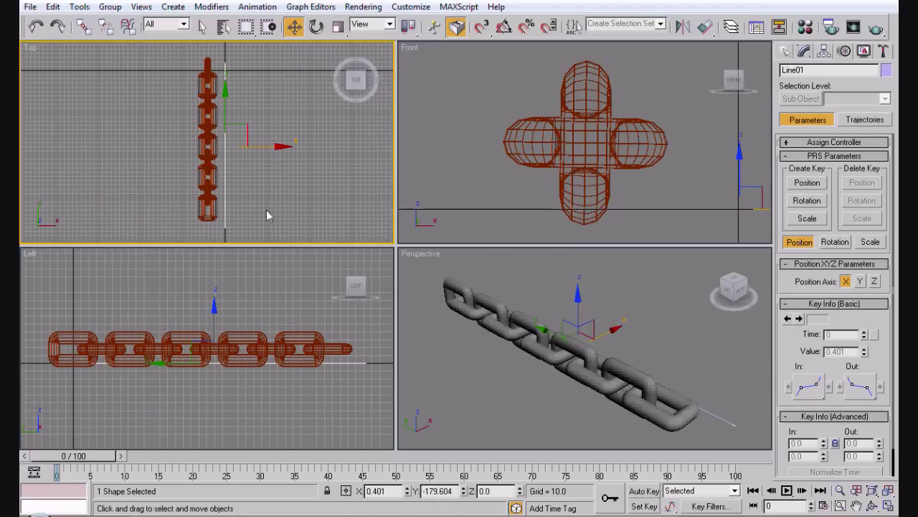
Select the last chain link at the end farthest from the first link in the Top view.
{"action": "left_click", "coordinate": [205, 226]}
{"action": "left_click", "coordinate": [207, 217]}
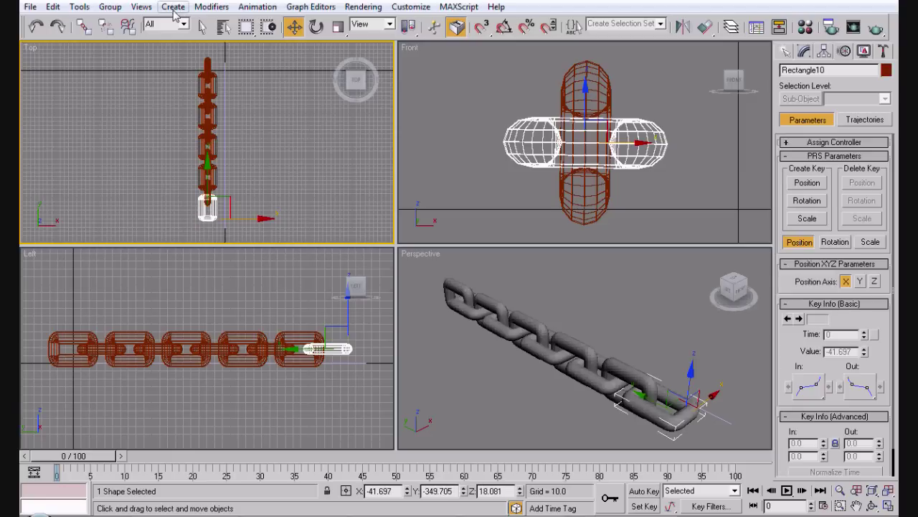
{"action": "left_click", "coordinate": [258, 7]}
{"action": "mouse_move", "coordinate": [267, 23]}
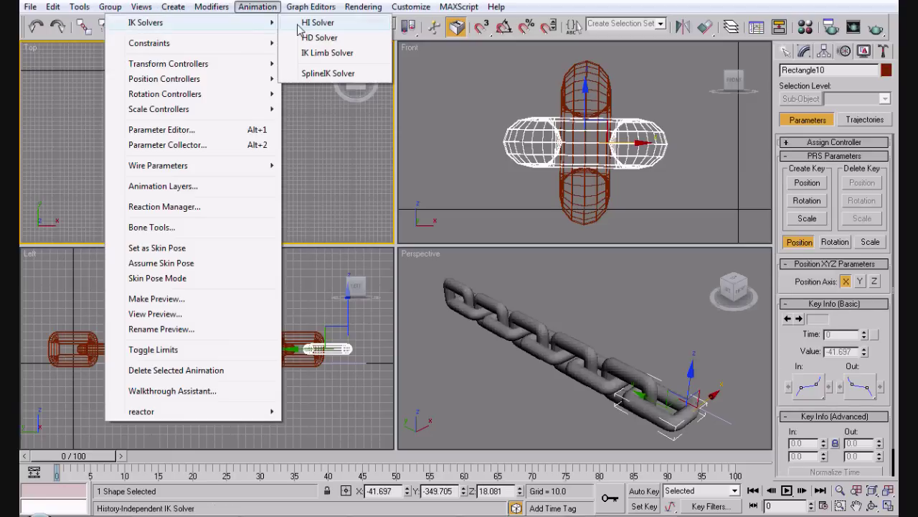
{"action": "left_click", "coordinate": [298, 25]}
{"action": "right_click", "coordinate": [225, 156]}
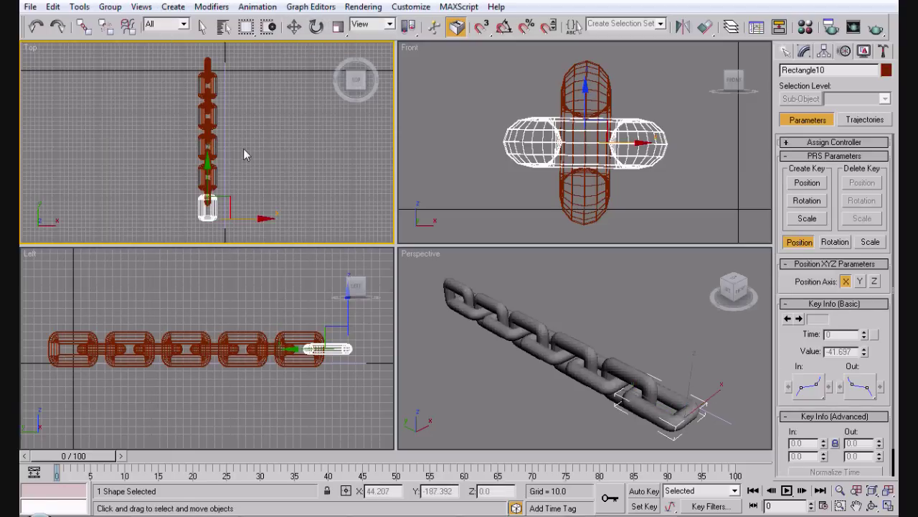
Apply a SplineIK Solver from the selected link to the link at the chain's opposite end and assign Line01 as its spline.
{"action": "left_click", "coordinate": [255, 7]}
{"action": "mouse_move", "coordinate": [254, 23]}
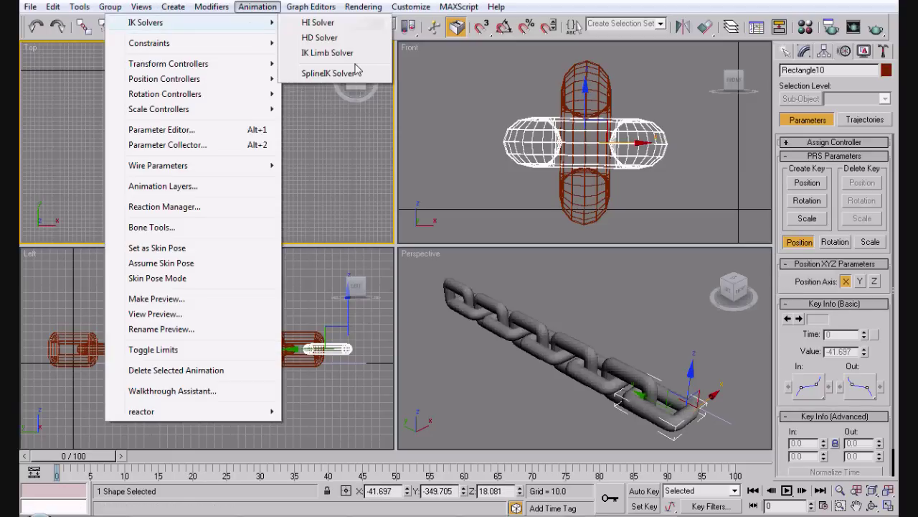
{"action": "left_click", "coordinate": [354, 76]}
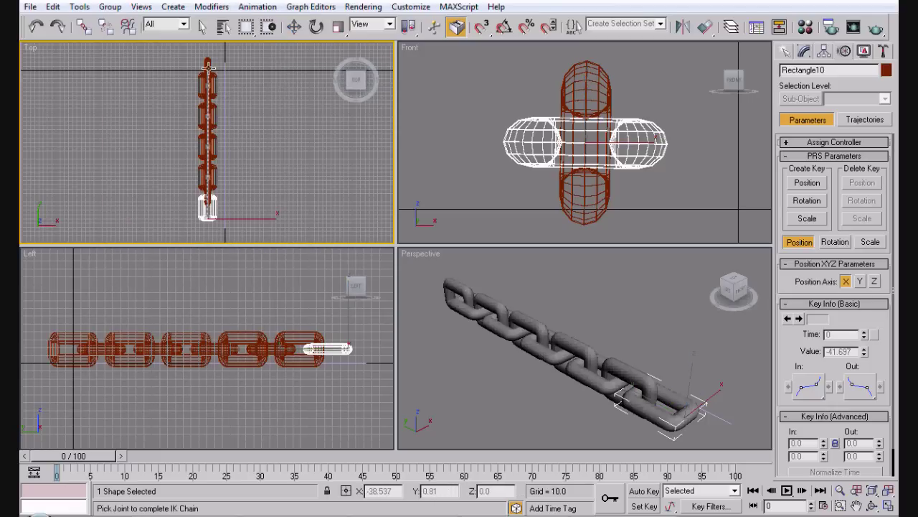
{"action": "left_click", "coordinate": [208, 66]}
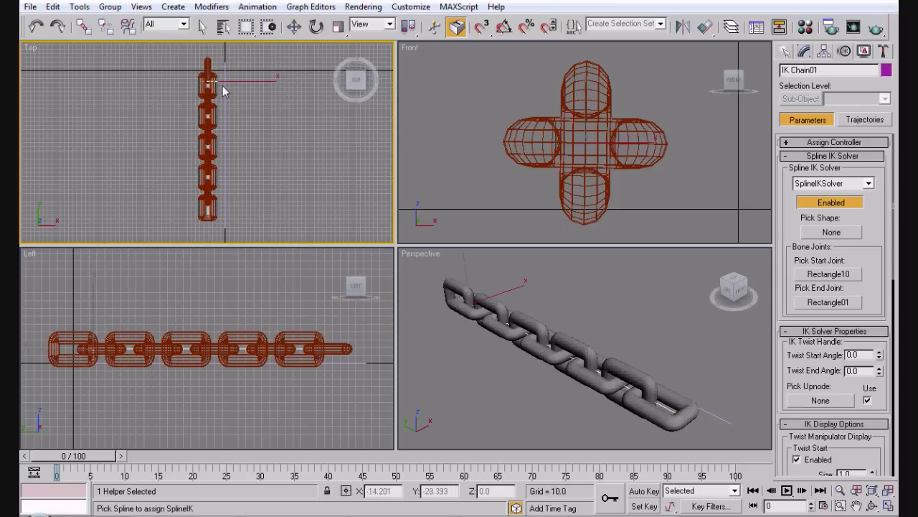
{"action": "left_click", "coordinate": [225, 93]}
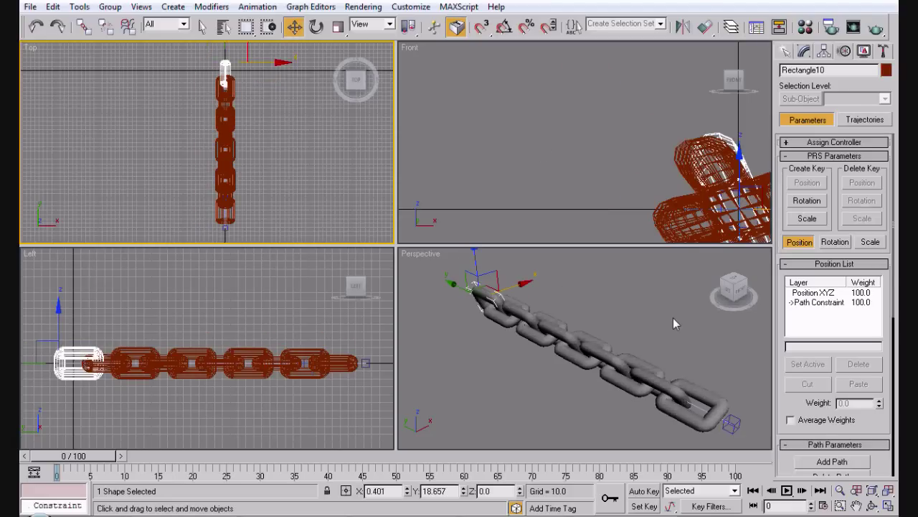
Raise the Point05 helper at the near end of the spline to a Z of about 125 in the Perspective view.
{"action": "left_click", "coordinate": [731, 423]}
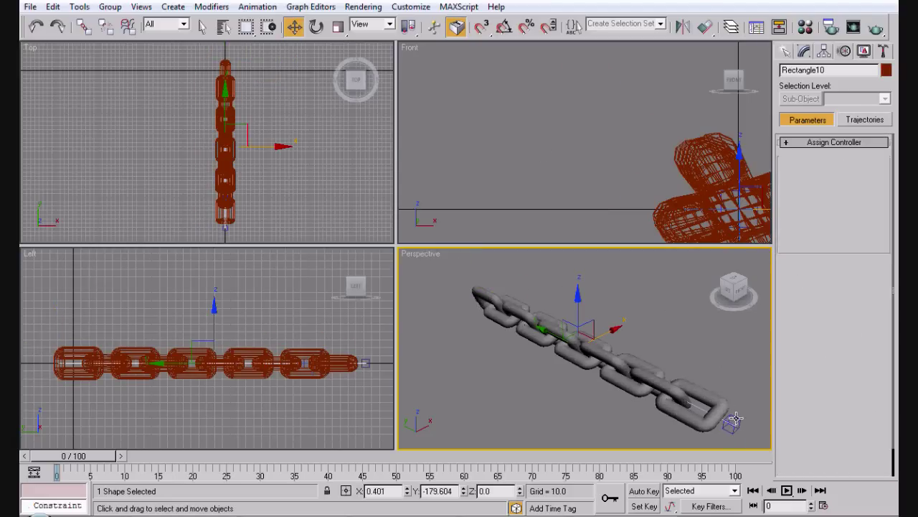
{"action": "left_click", "coordinate": [734, 421]}
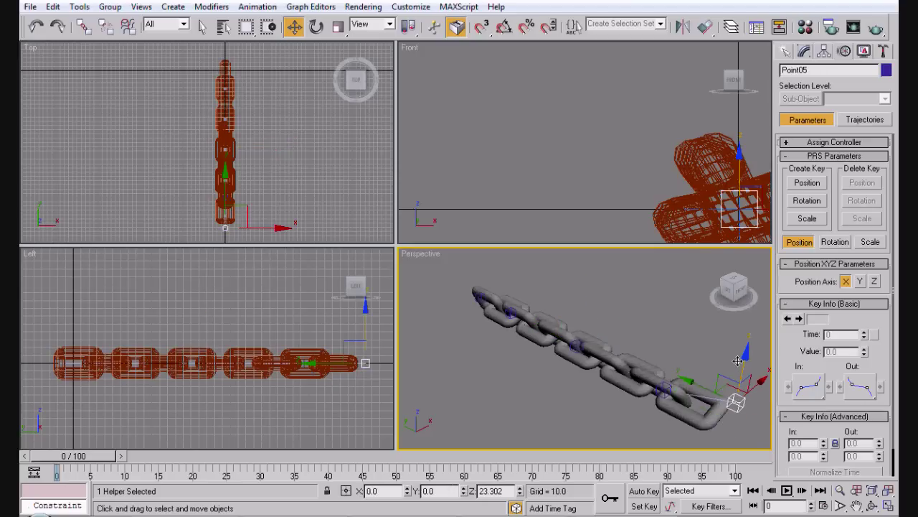
{"action": "left_click_drag", "start_coordinate": [738, 361], "coordinate": [735, 246]}
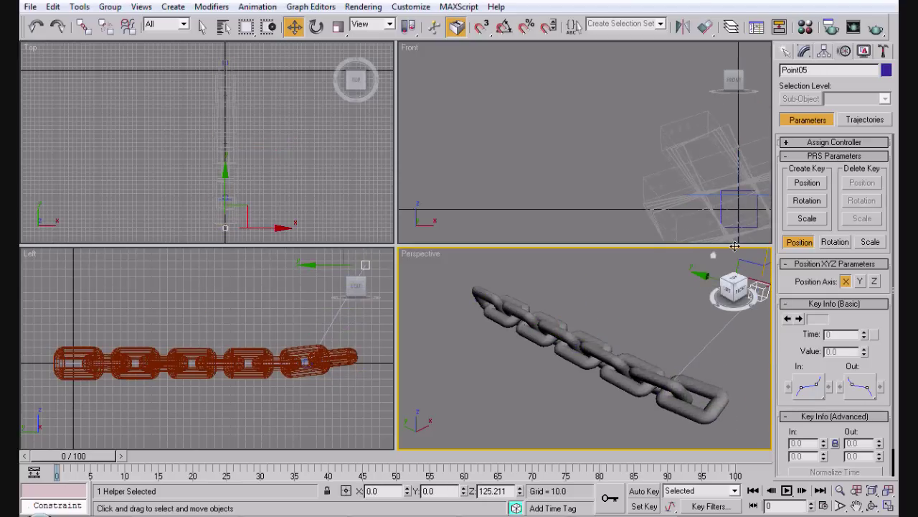
Raise the Point03 helper at the middle of the chain to a Z of about 52.
{"action": "left_click", "coordinate": [668, 369]}
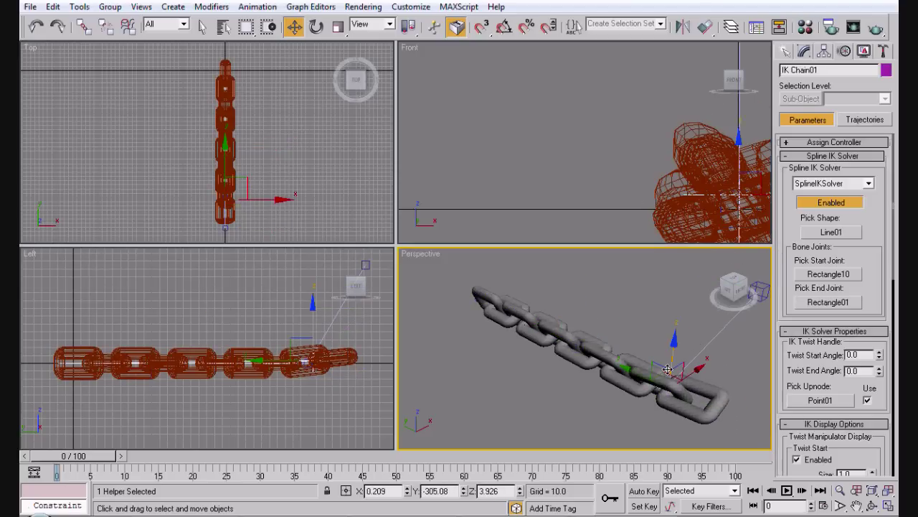
{"action": "left_click", "coordinate": [662, 393]}
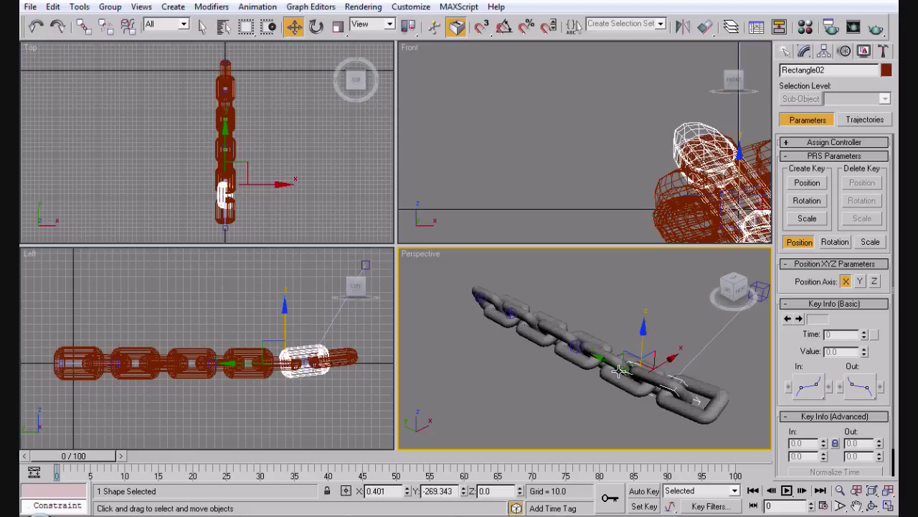
{"action": "left_click", "coordinate": [577, 346]}
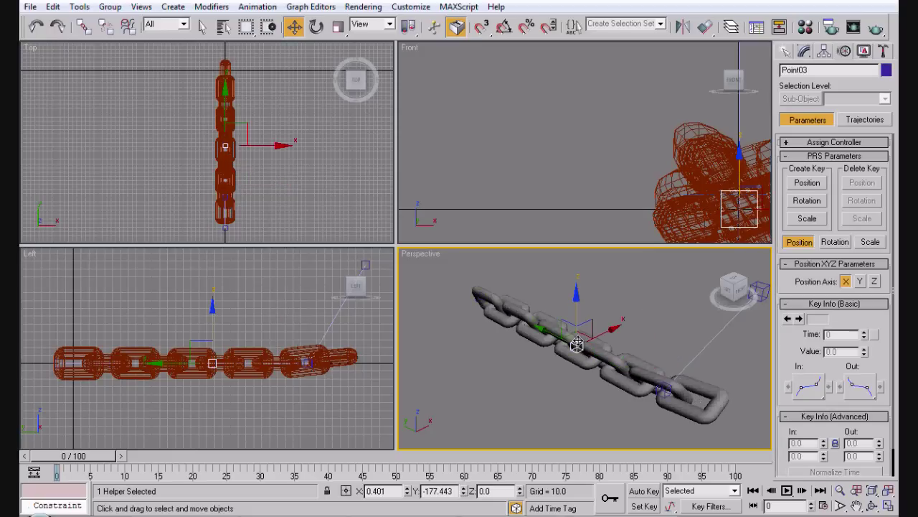
{"action": "left_click_drag", "start_coordinate": [579, 308], "coordinate": [576, 272]}
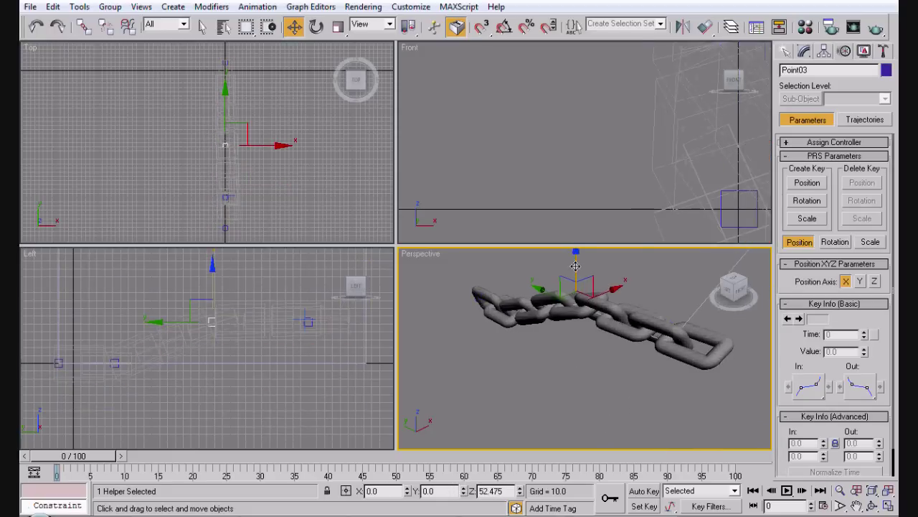
Select the Point04 helper near the chain's front link and shift it along the chain to a Y of about -288.
{"action": "left_click", "coordinate": [665, 342]}
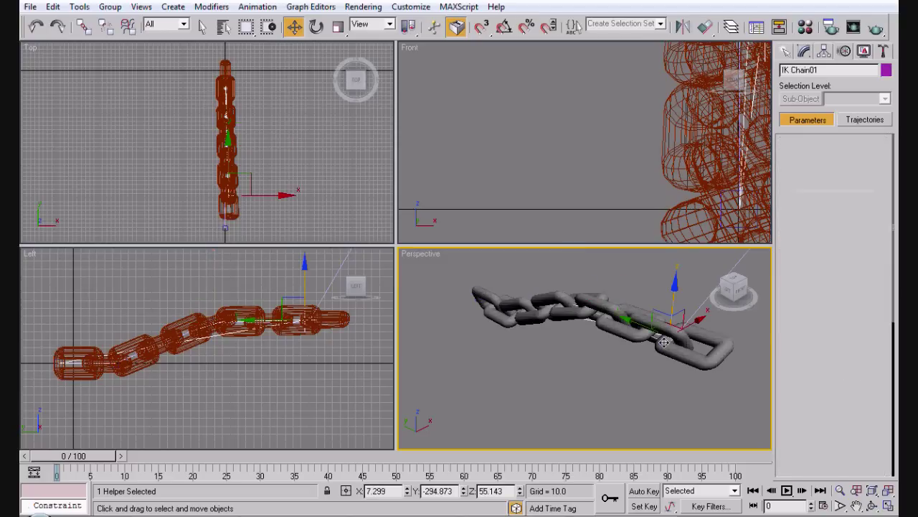
{"action": "left_click_drag", "start_coordinate": [664, 341], "coordinate": [676, 359]}
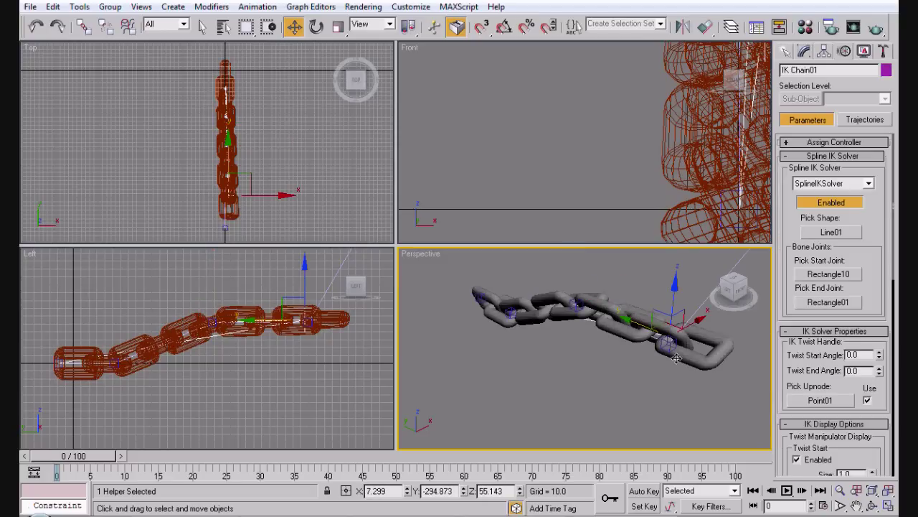
{"action": "left_click", "coordinate": [670, 341]}
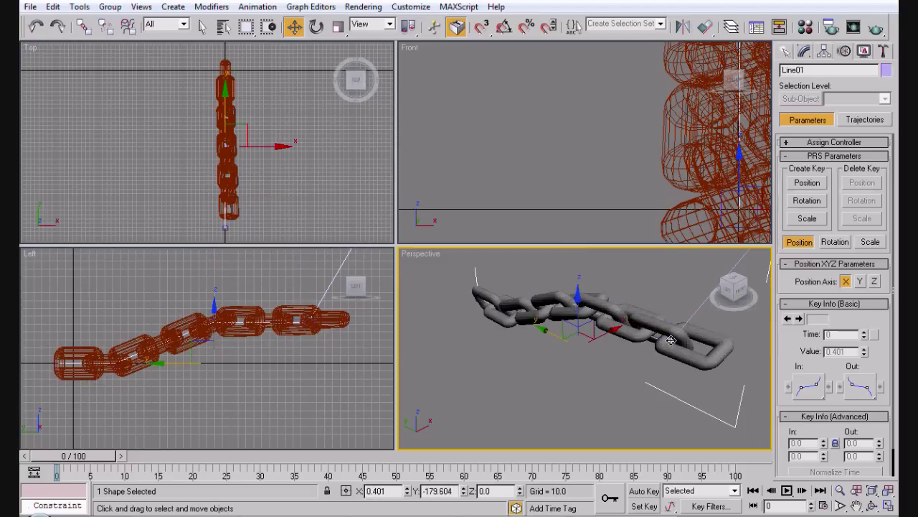
{"action": "left_click", "coordinate": [671, 341]}
{"action": "left_click", "coordinate": [670, 341]}
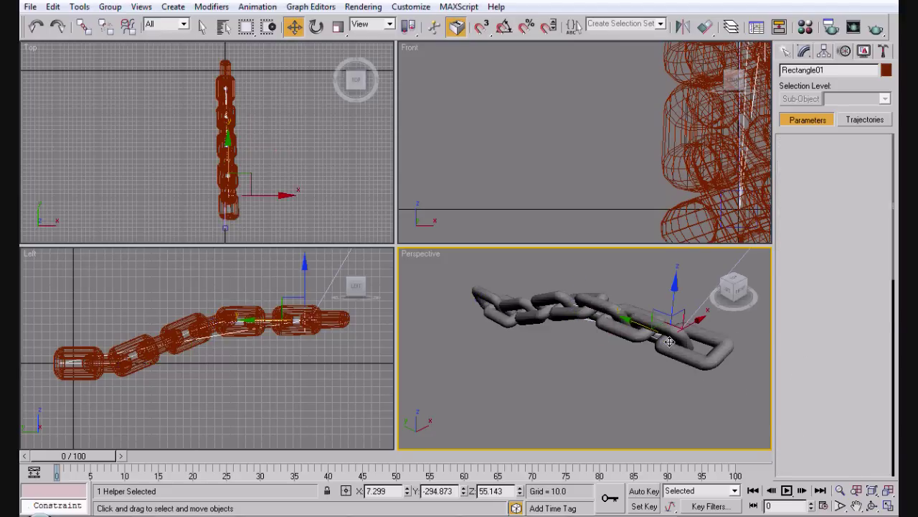
{"action": "left_click", "coordinate": [669, 341]}
{"action": "left_click", "coordinate": [669, 342]}
{"action": "left_click", "coordinate": [668, 342]}
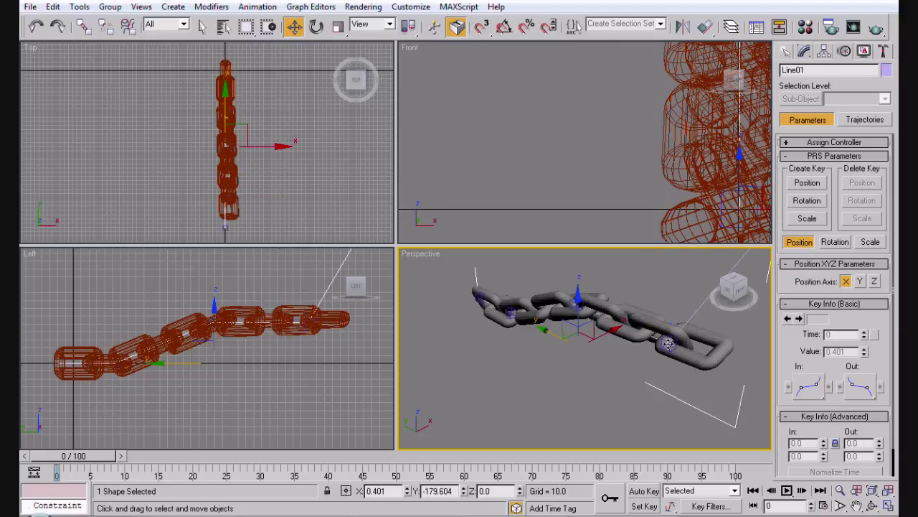
{"action": "left_click", "coordinate": [668, 345]}
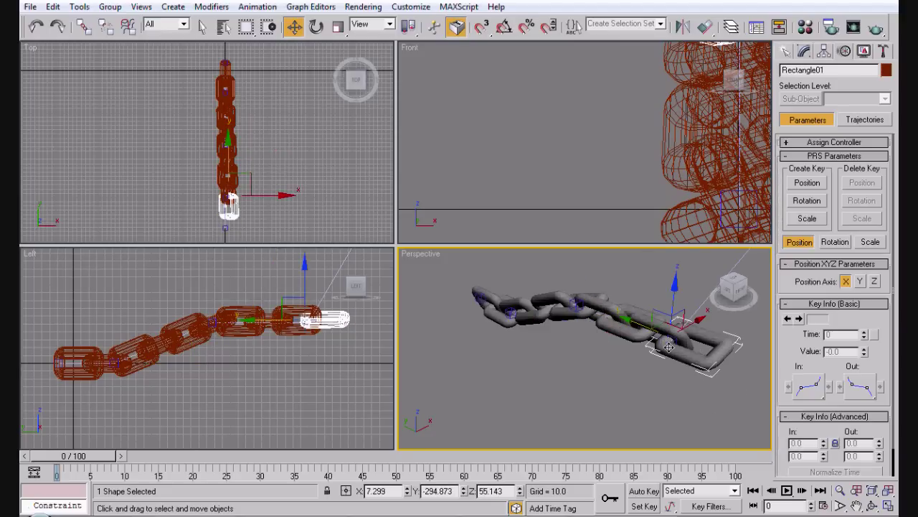
{"action": "left_click", "coordinate": [668, 345]}
{"action": "left_click_drag", "start_coordinate": [668, 345], "coordinate": [629, 338]}
Lower the Point04 helper and pull it sideways to about X -51, Z -49 to bend the chain's front end.
{"action": "left_click", "coordinate": [666, 354]}
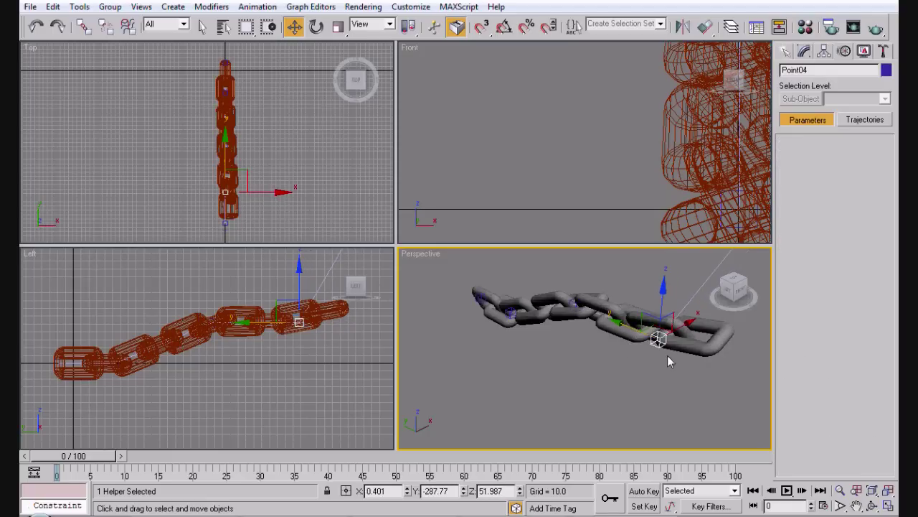
{"action": "left_click", "coordinate": [667, 350]}
{"action": "left_click", "coordinate": [661, 345]}
{"action": "left_click", "coordinate": [654, 342]}
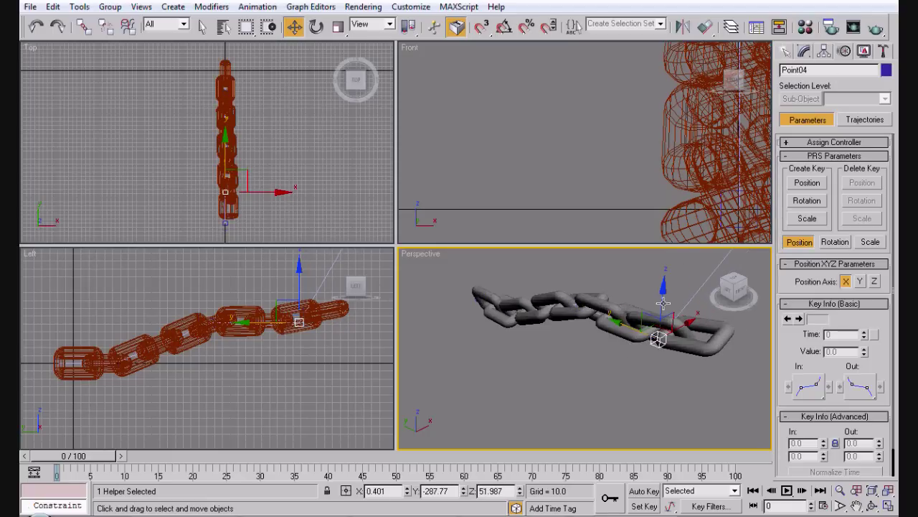
{"action": "left_click_drag", "start_coordinate": [663, 302], "coordinate": [567, 354]}
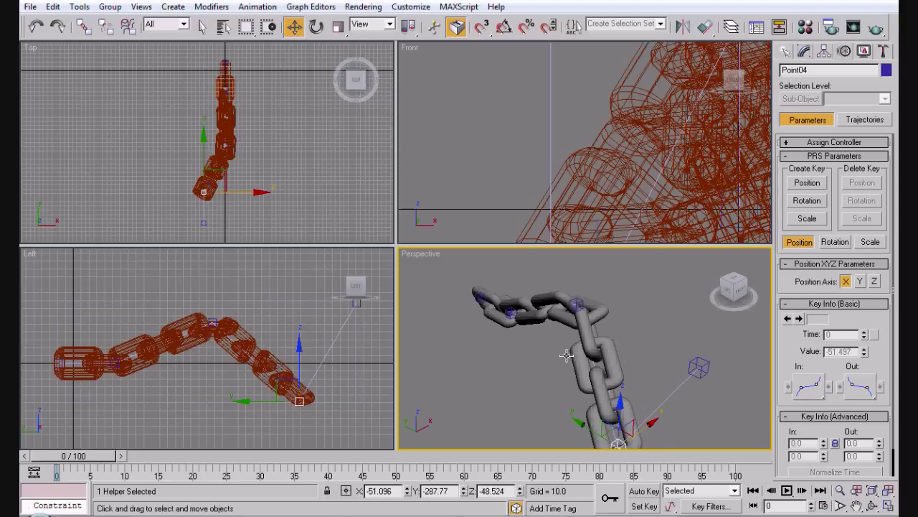